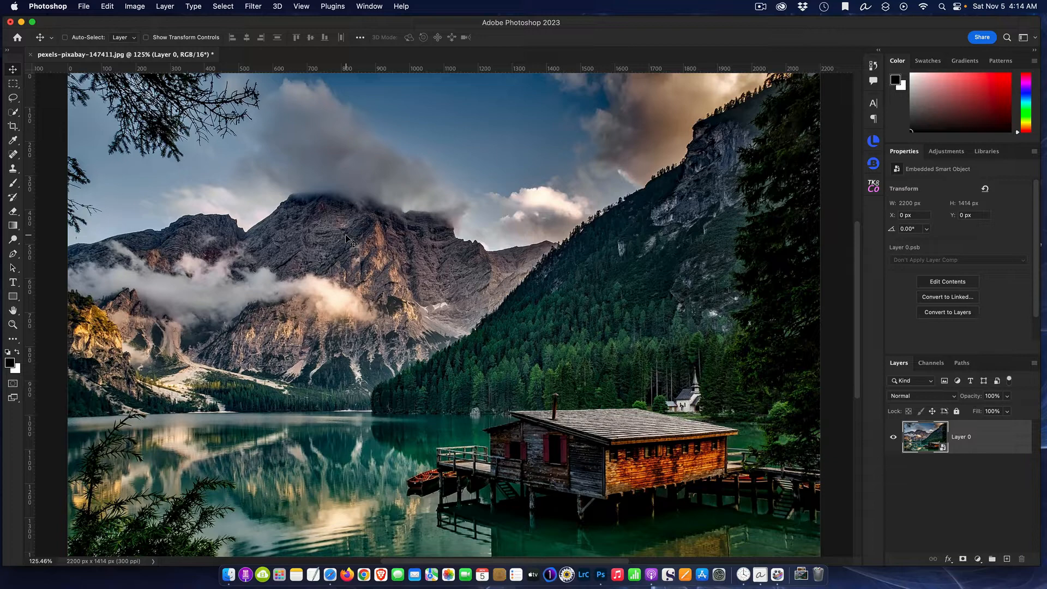
scroll(345, 235, "up", 10)
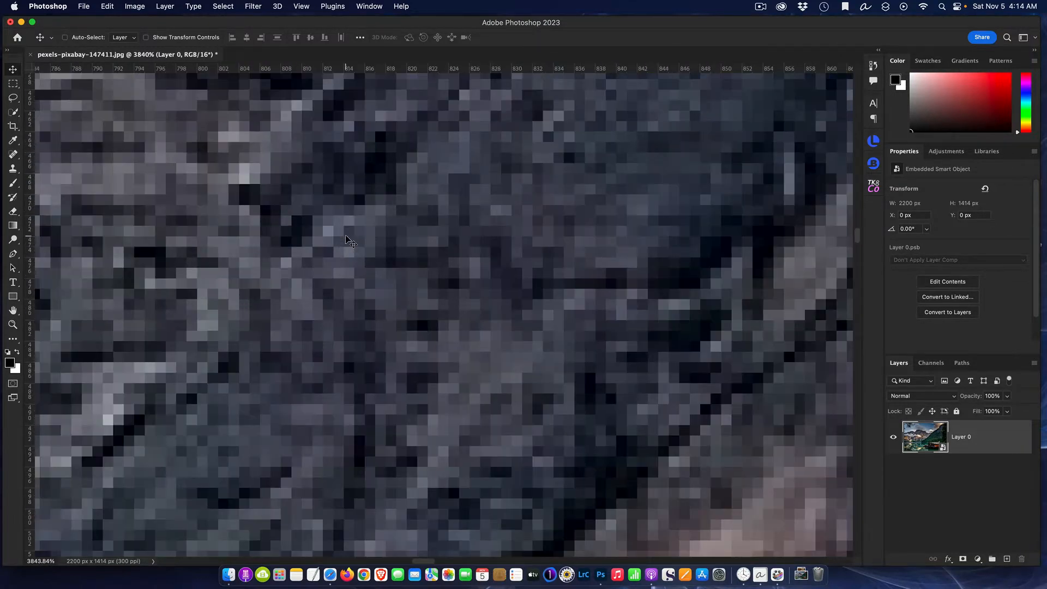
scroll(346, 236, "down", 8)
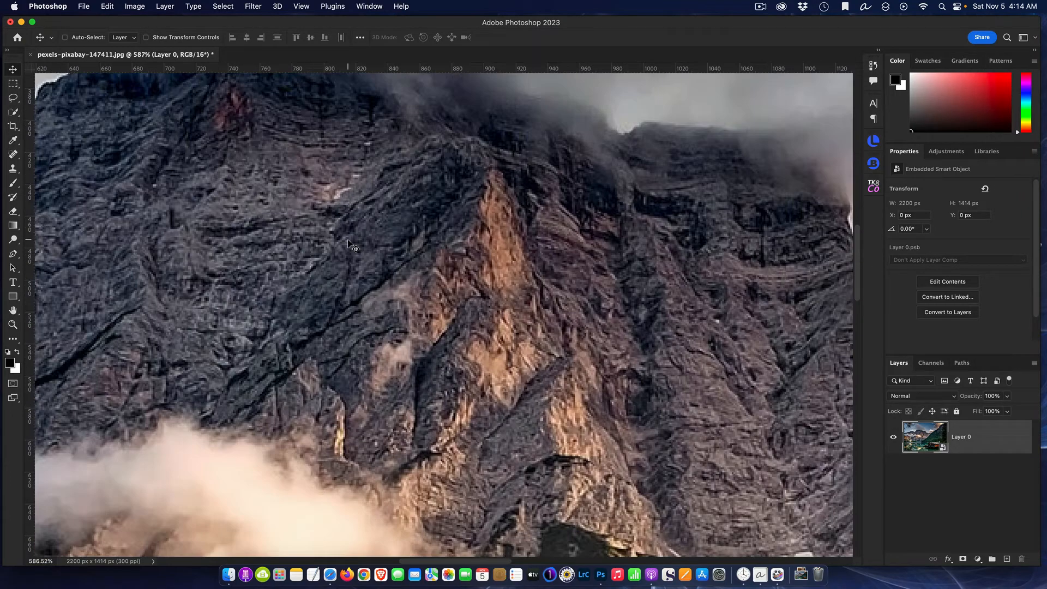
scroll(350, 246, "down", 5)
scroll(351, 246, "down", 3)
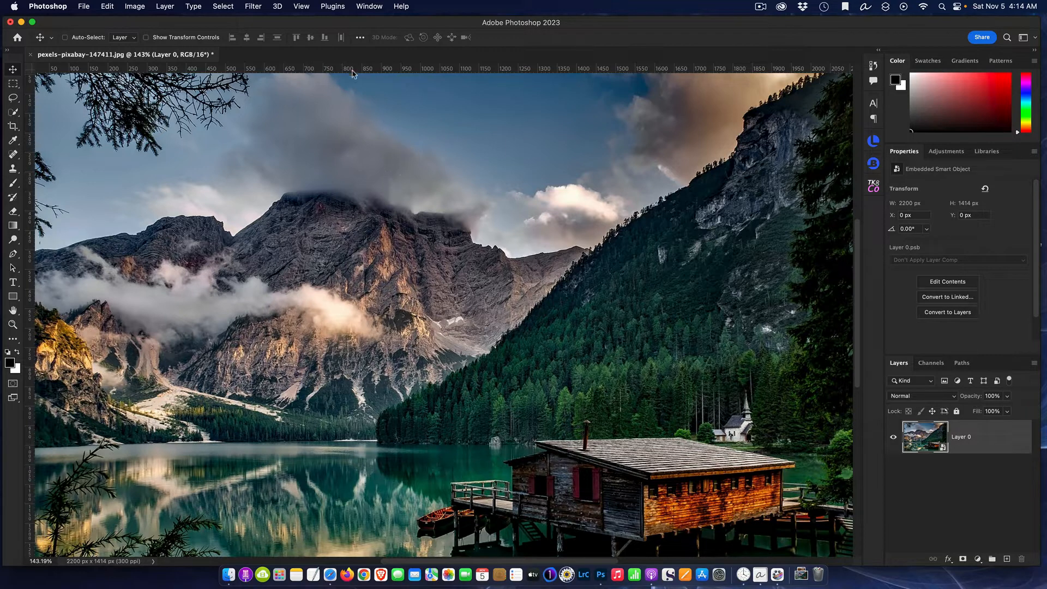
Convert Layer 0 to a smart object.
right_click(1001, 441)
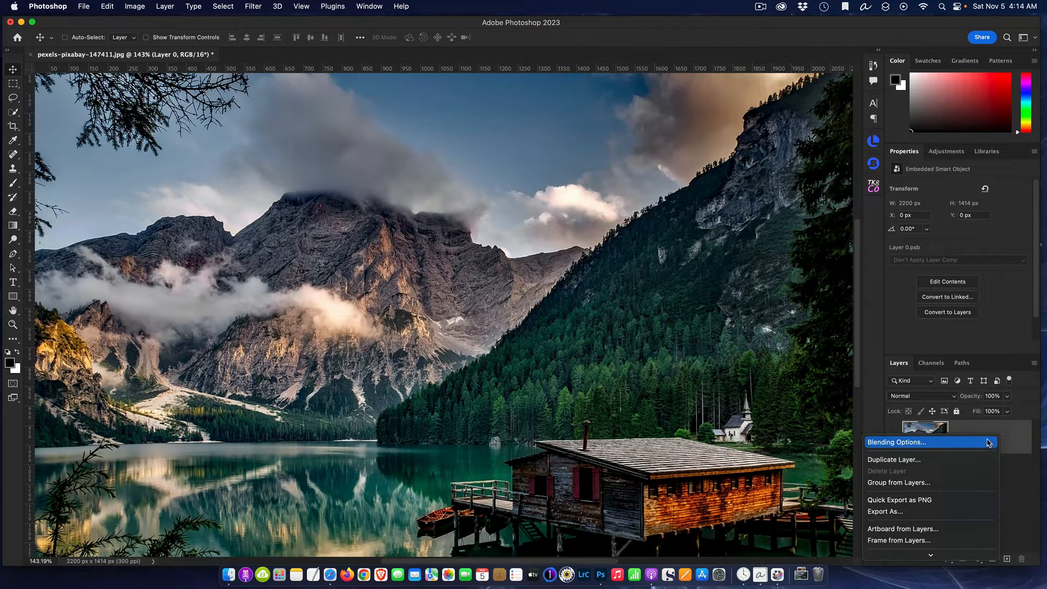
left_click(925, 427)
right_click(925, 428)
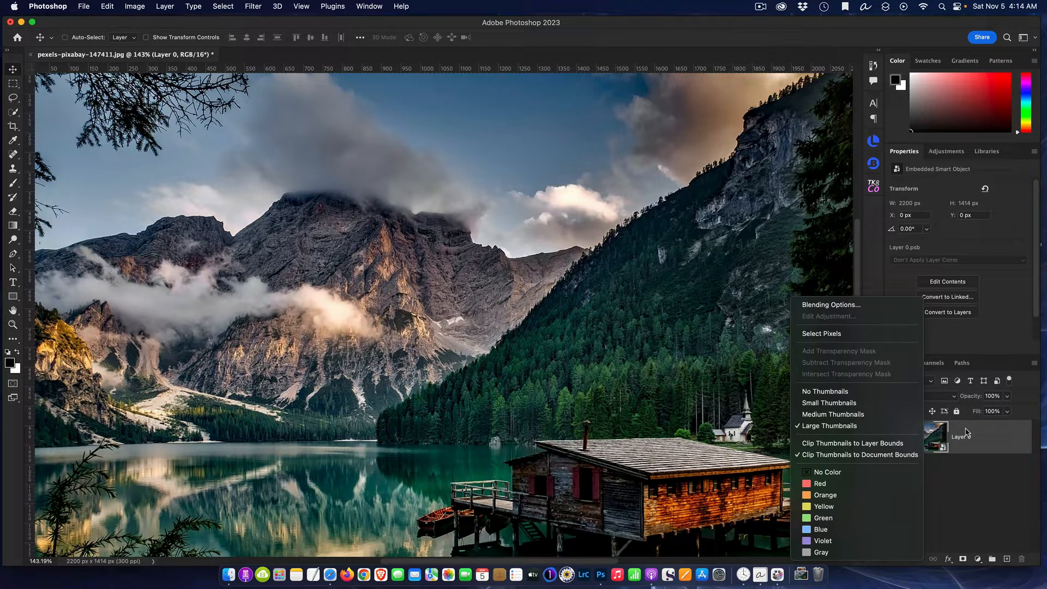
right_click(993, 434)
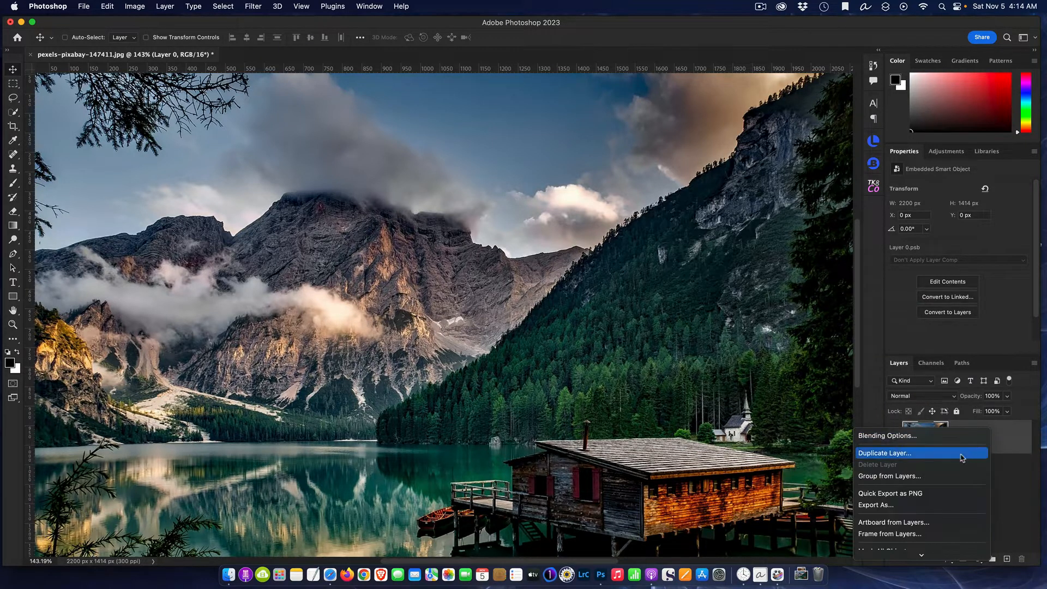
scroll(904, 508, "down", 2)
scroll(903, 508, "down", 1)
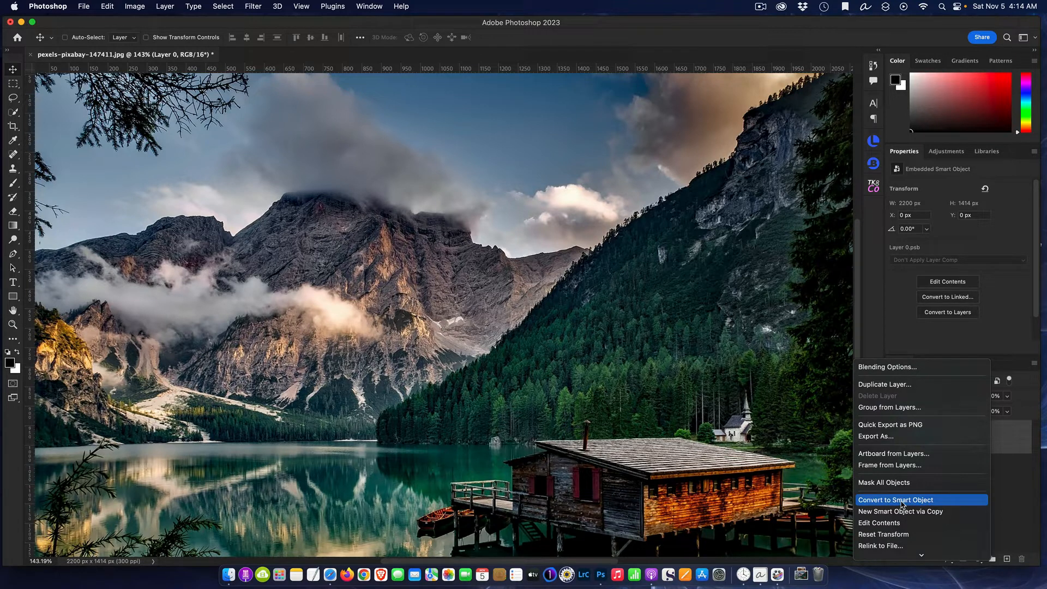
left_click(903, 504)
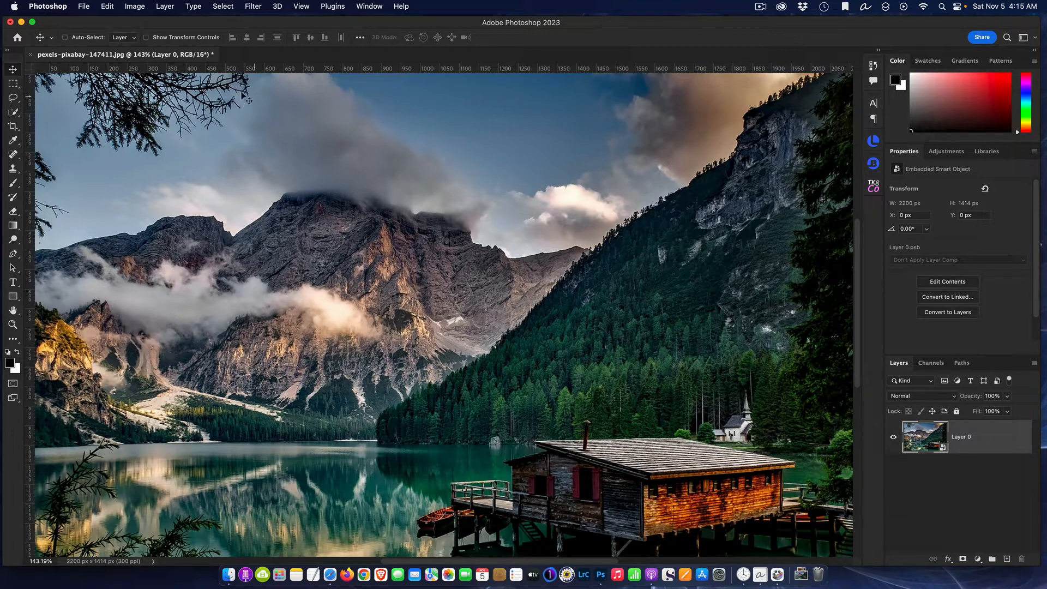
Open the Neural Filters for Layer 0 and enable the Depth Blur filter.
left_click(255, 7)
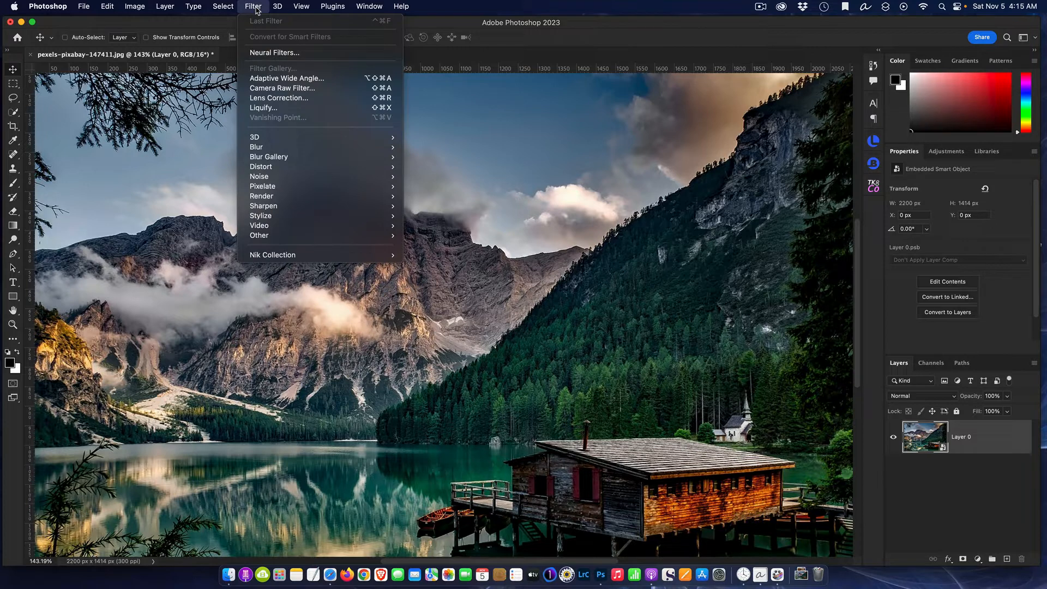
left_click(286, 54)
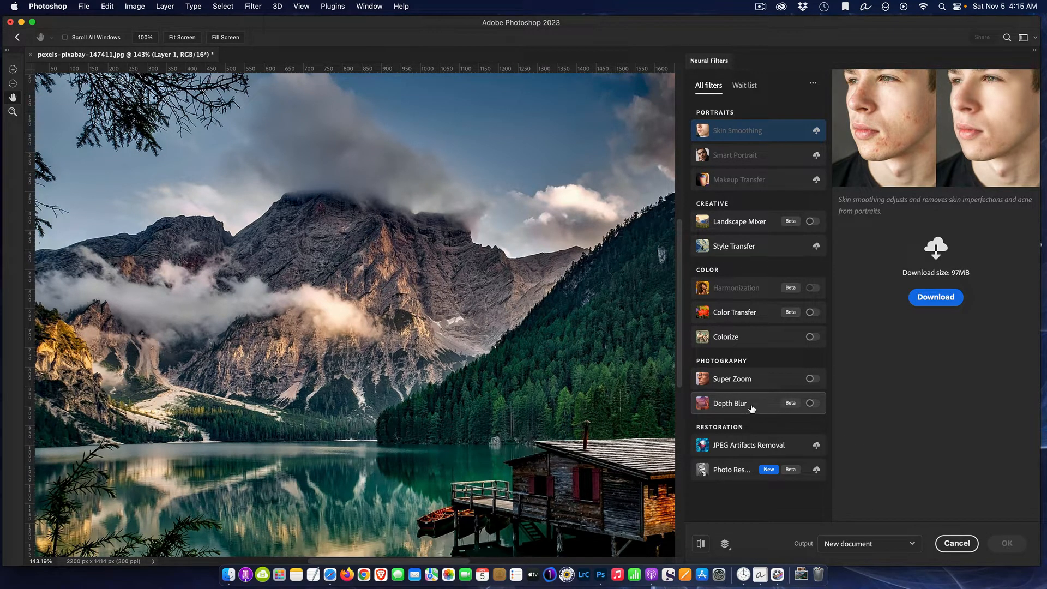
mouse_move(751, 409)
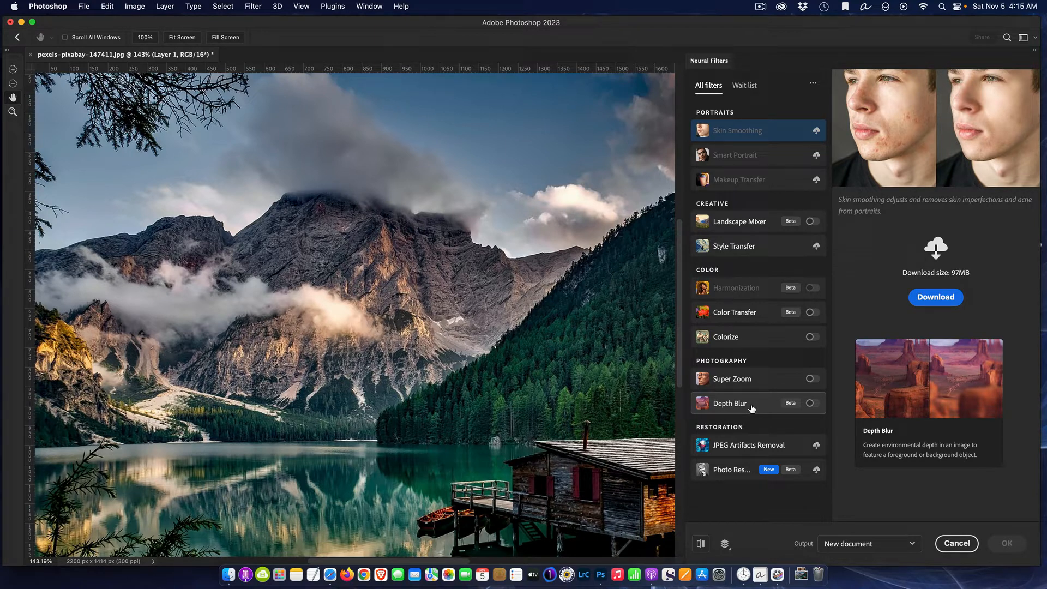
left_click(752, 408)
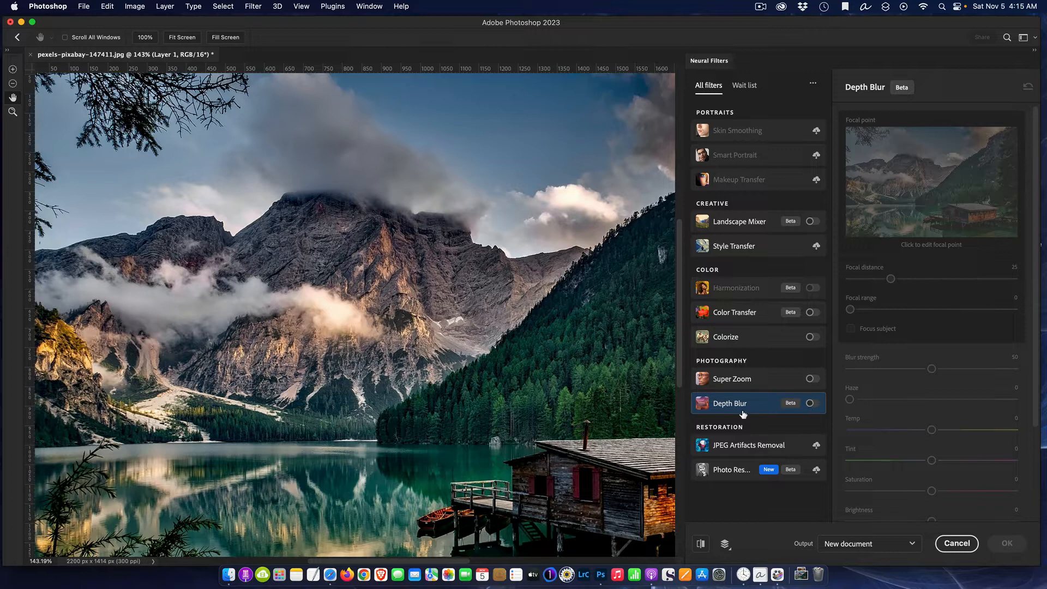
left_click(810, 404)
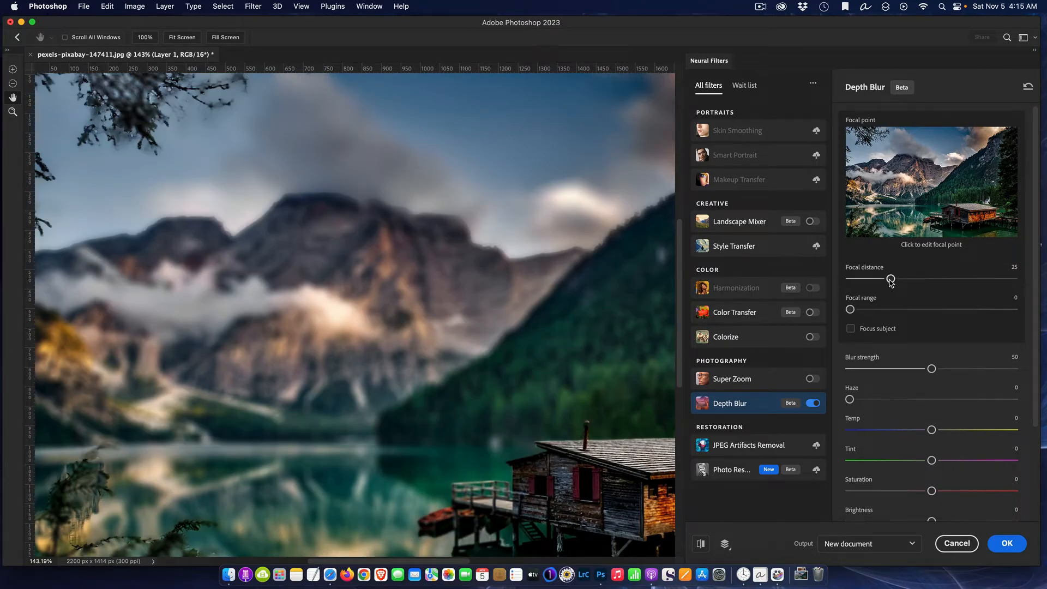
Try Depth Blur focal distances of 0, 16 and 100 on the whole image, and settle on 18.
left_click_drag(890, 278, 850, 279)
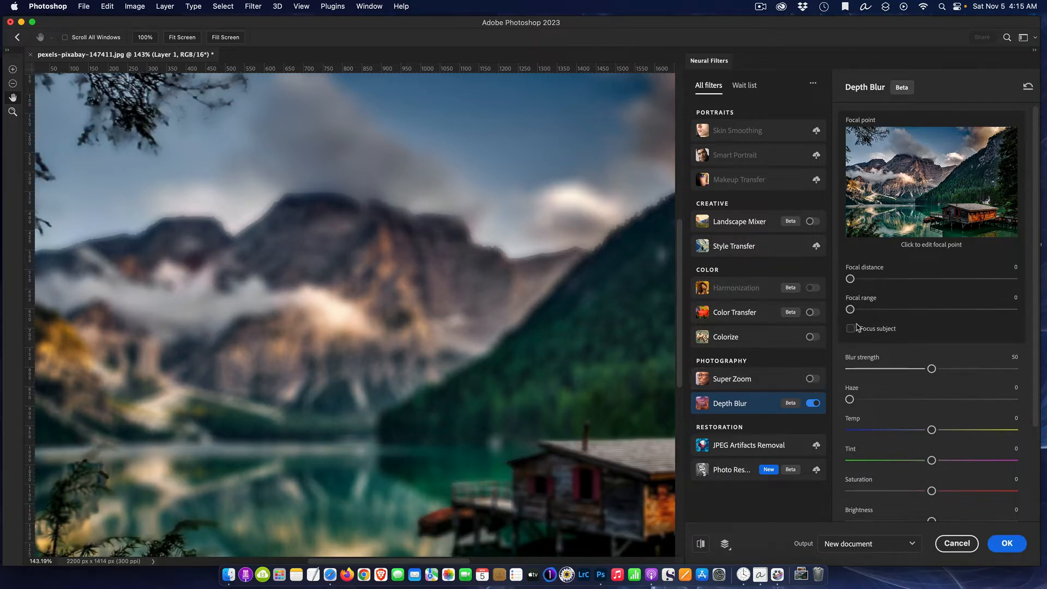
scroll(487, 373, "down", 3)
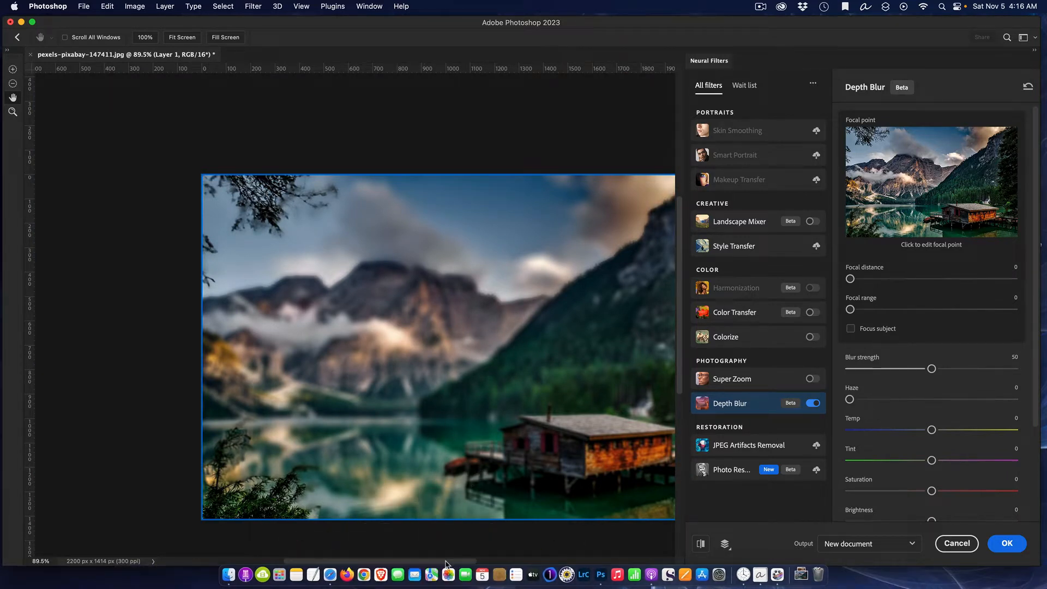
left_click_drag(446, 564, 482, 559)
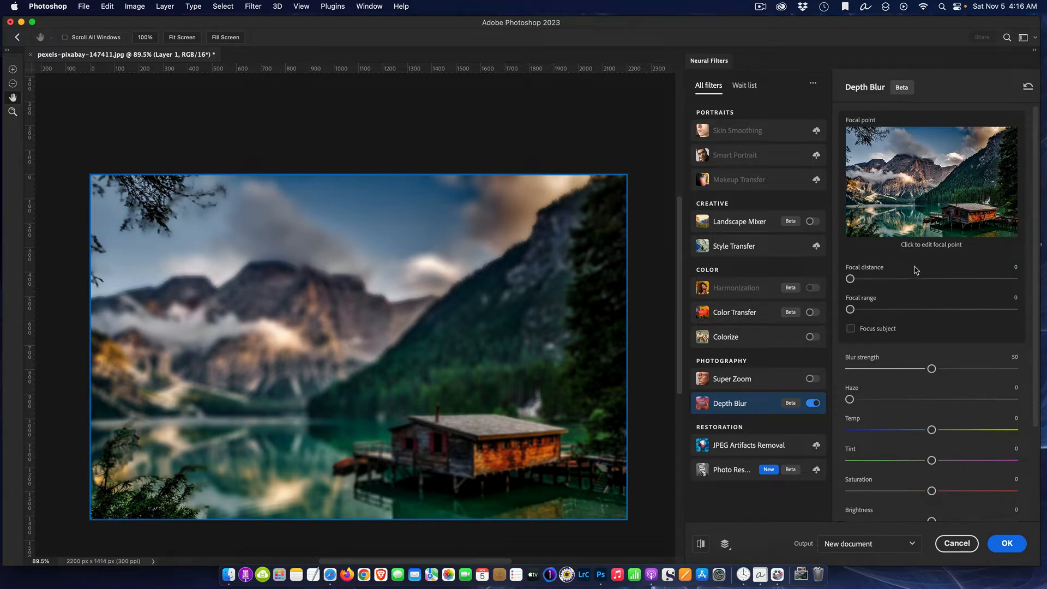
left_click_drag(850, 280, 874, 282)
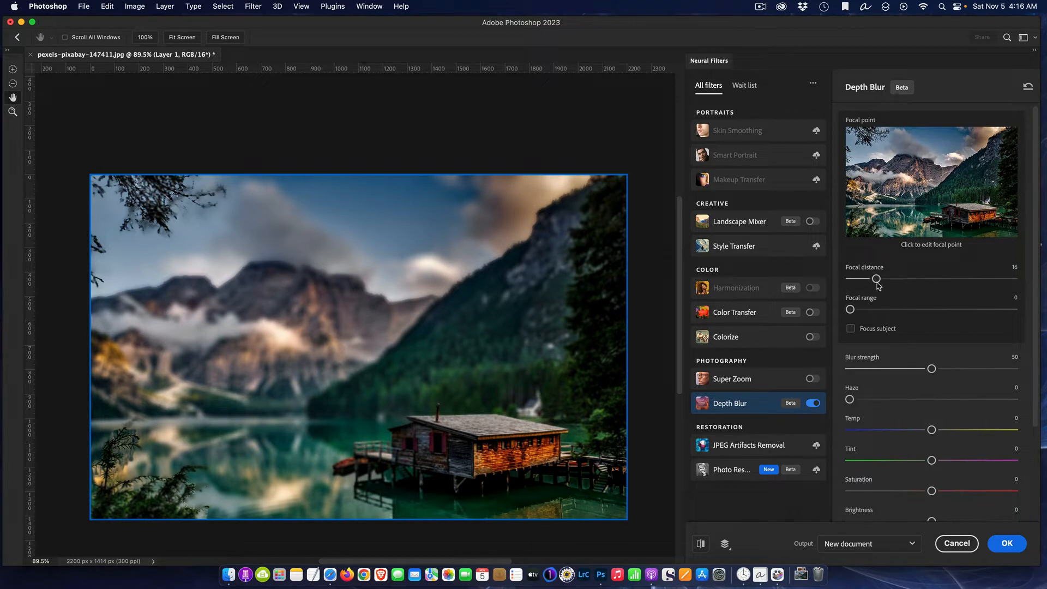
left_click_drag(878, 279, 885, 280)
left_click_drag(886, 277, 1024, 289)
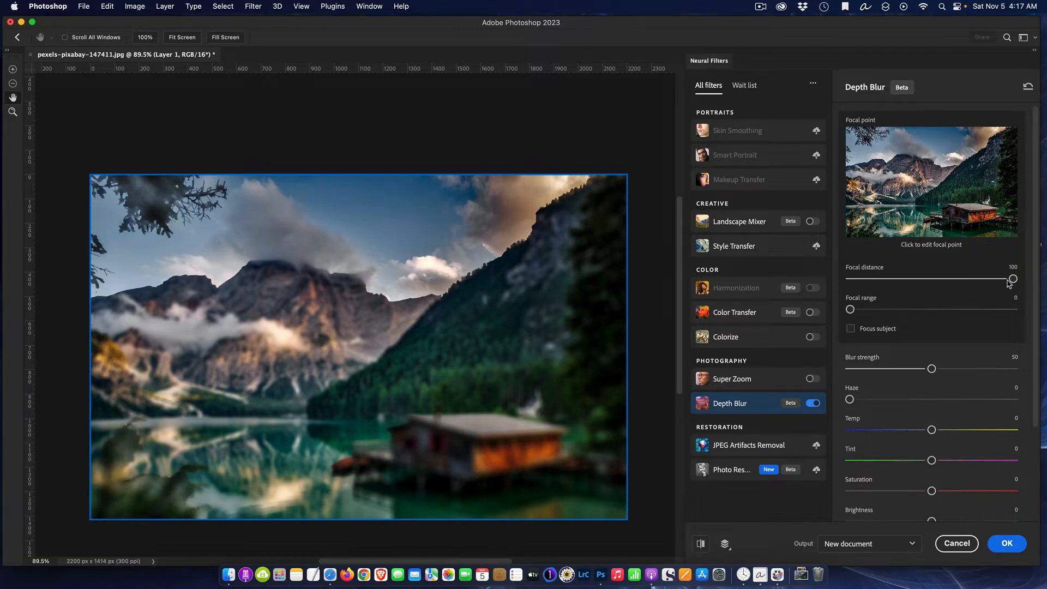
left_click_drag(1013, 281, 885, 288)
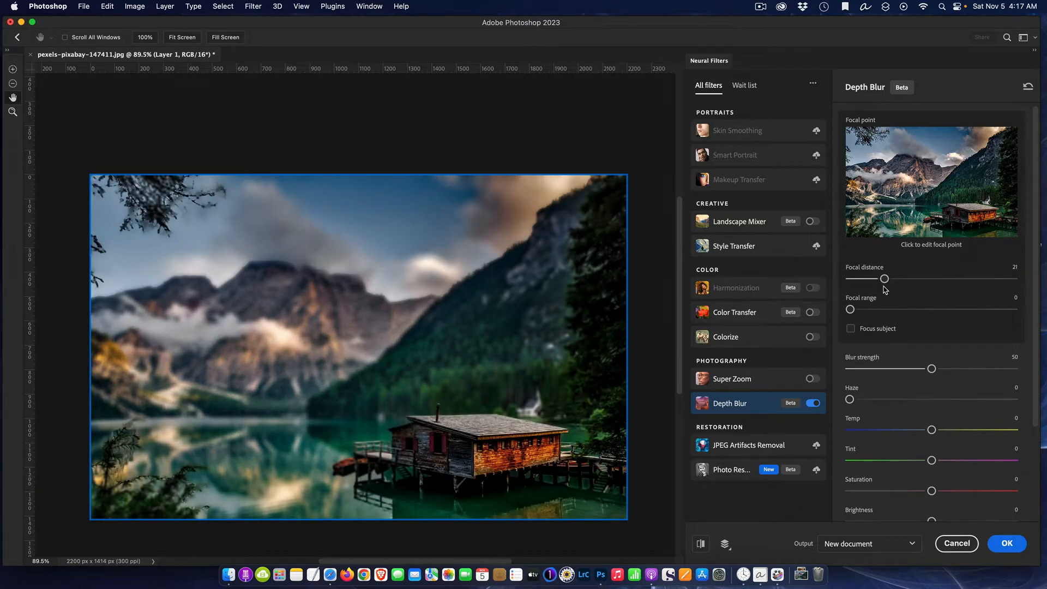
left_click_drag(884, 280, 879, 283)
Try the Depth Blur focal range at 100 and 58, and return it to 0.
left_click_drag(850, 311, 1013, 310)
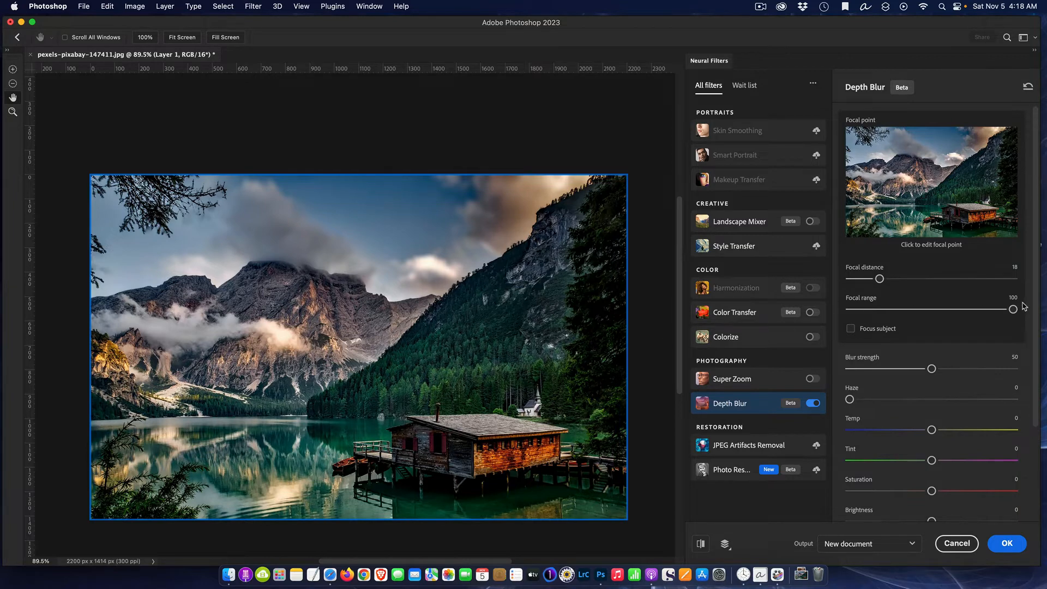
left_click_drag(1012, 310, 972, 310)
left_click_drag(973, 309, 944, 310)
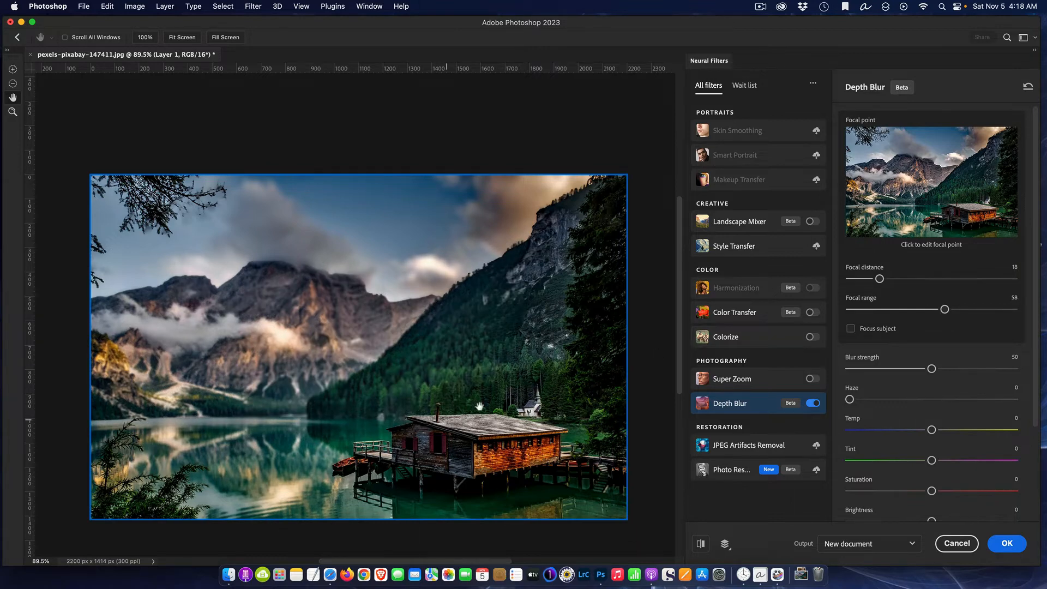
left_click_drag(945, 310, 933, 310)
left_click_drag(934, 310, 797, 314)
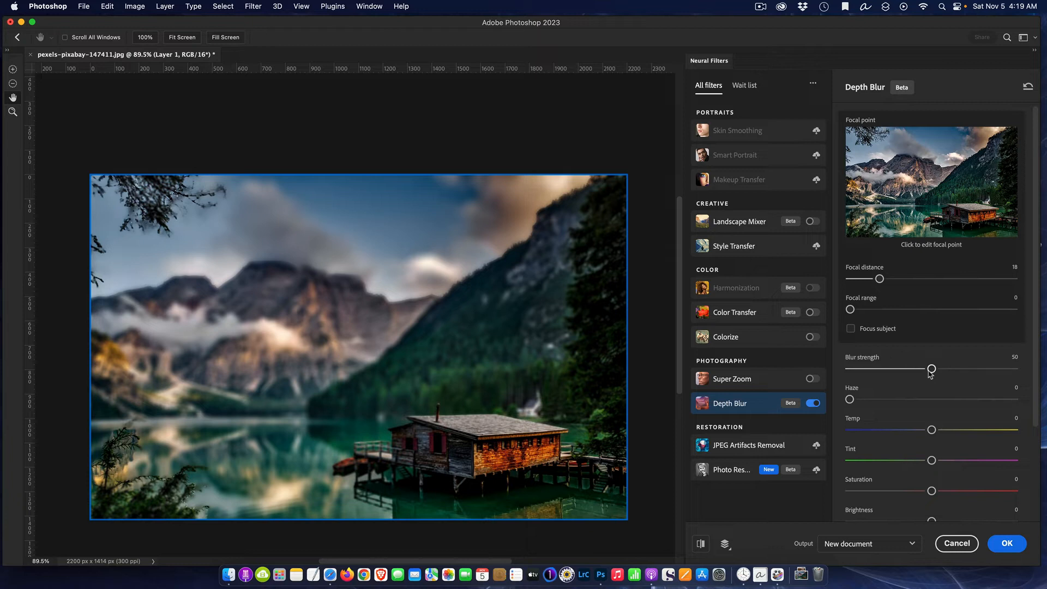
Try the blur strength at its maximum of 100, and settle on 41.
left_click_drag(931, 374, 1039, 369)
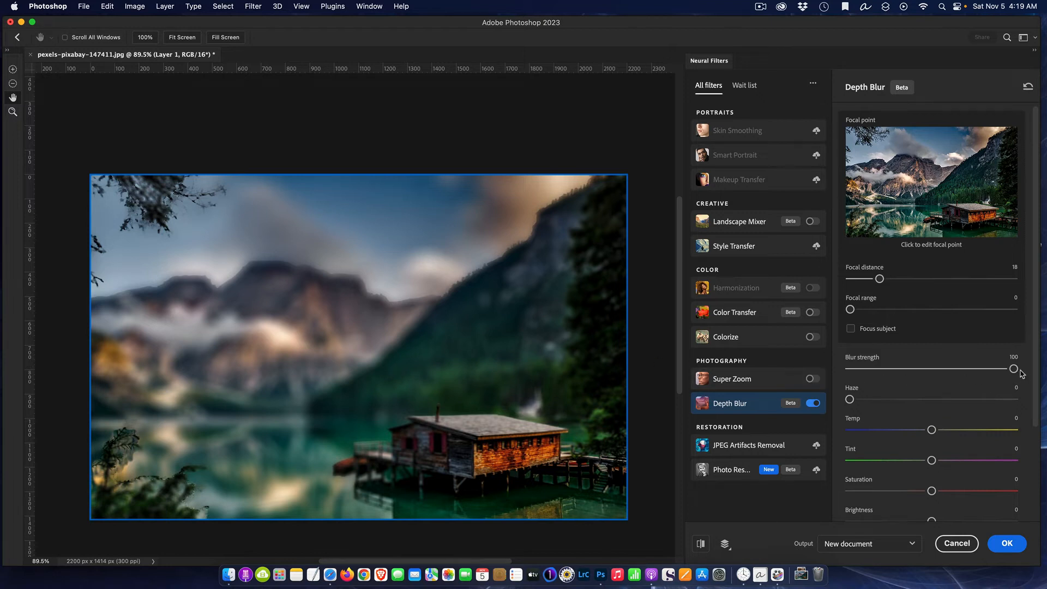
left_click_drag(1013, 369, 918, 370)
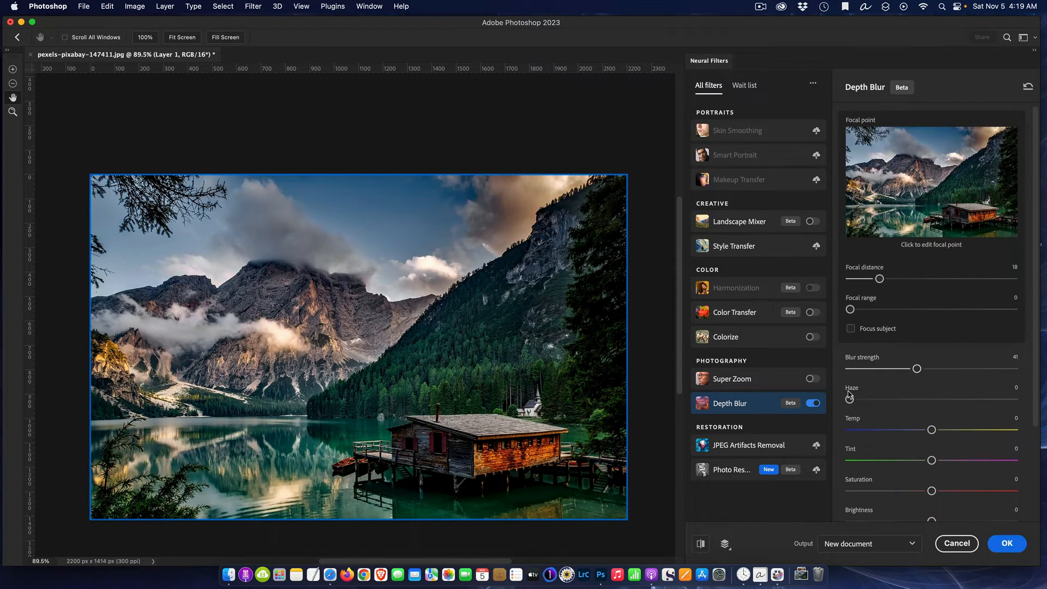
Try Haze at 100 and Grain at 42, resetting each of them to 0.
left_click_drag(850, 401, 1028, 395)
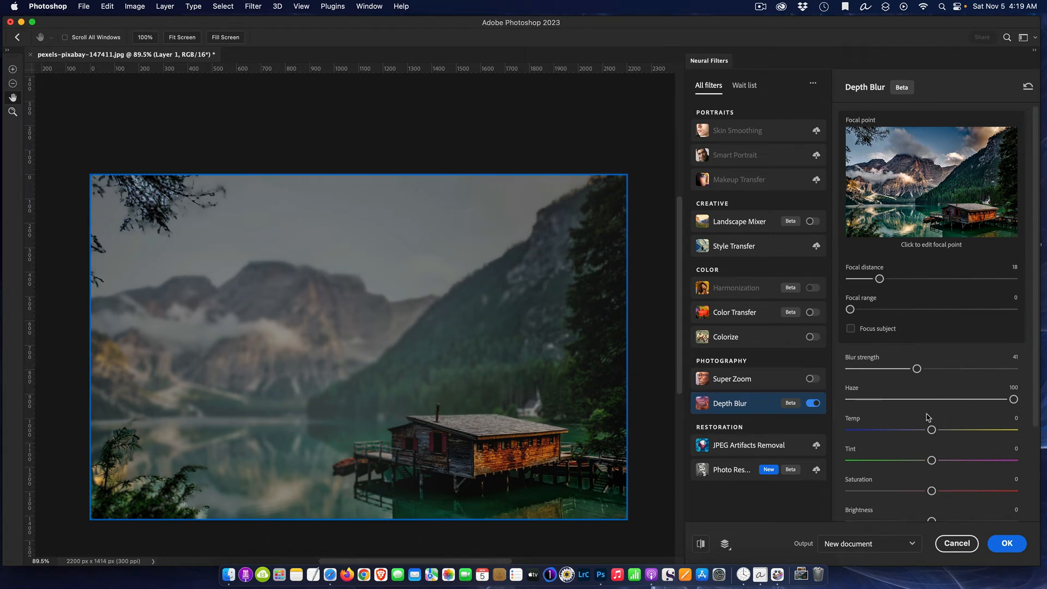
left_click_drag(1013, 401, 827, 406)
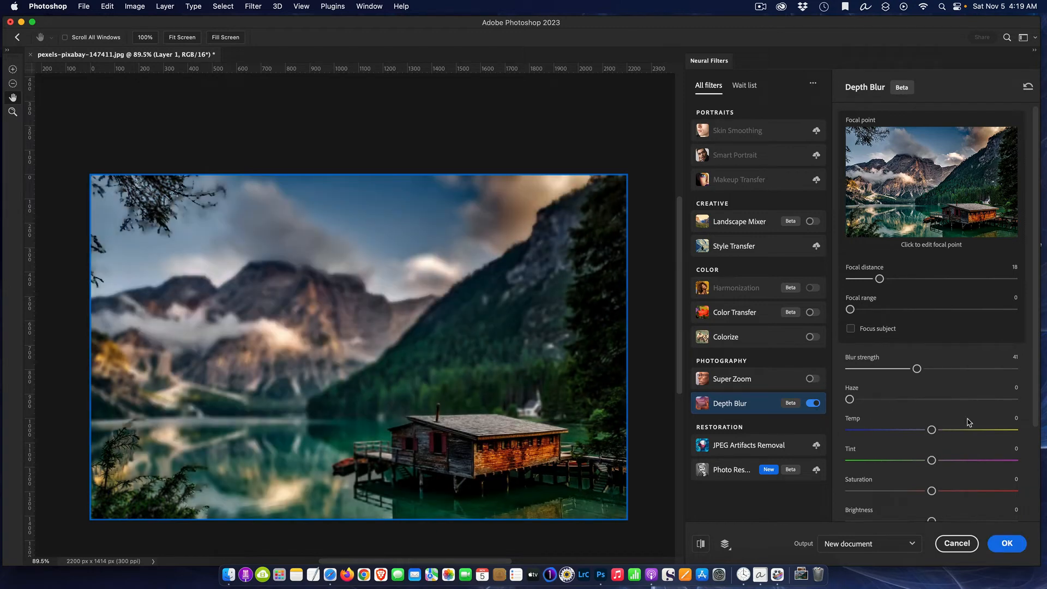
scroll(989, 417, "down", 5)
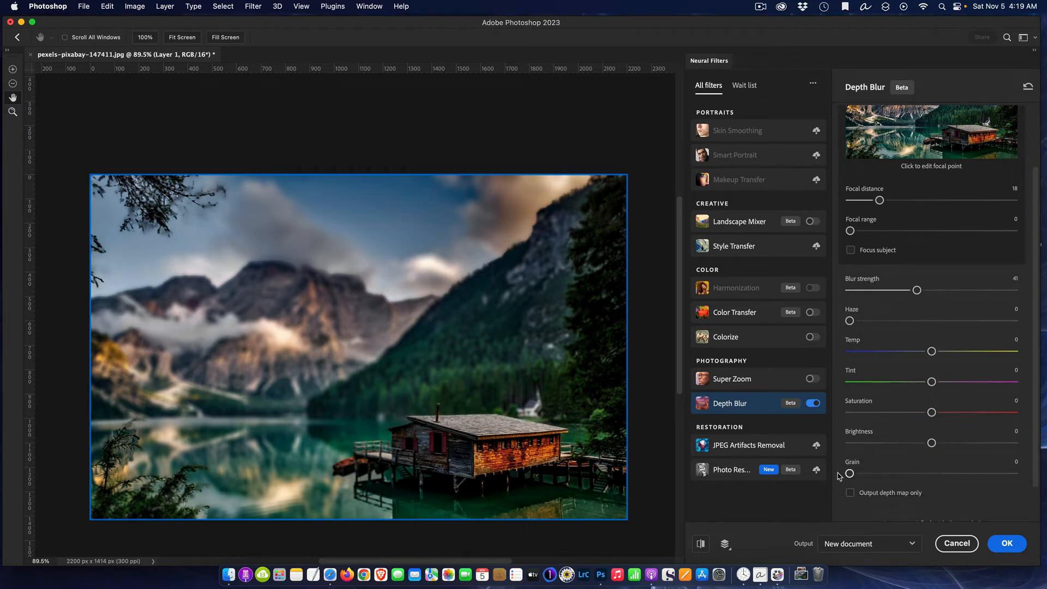
left_click_drag(849, 474, 868, 476)
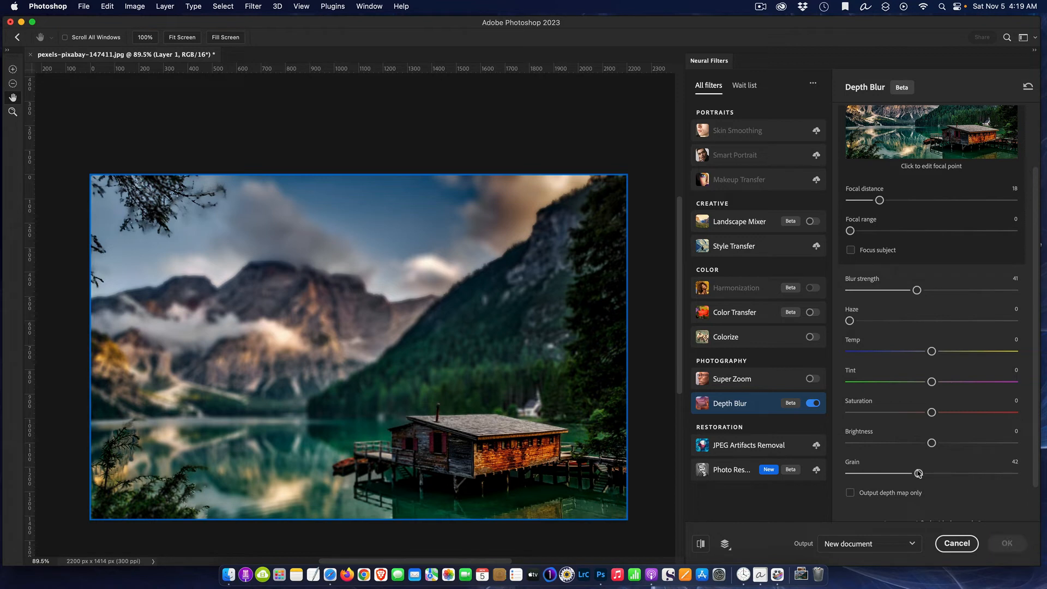
left_click_drag(919, 473, 794, 465)
scroll(970, 443, "up", 3)
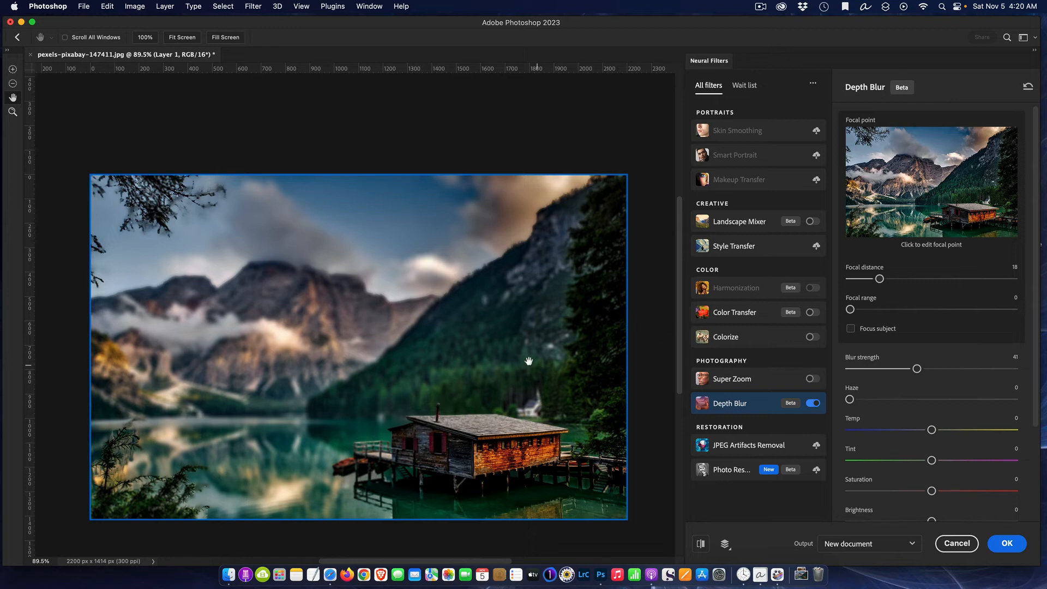
Try focal points on the mountain, the tall trees, the foreground branches and the lake, and settle on the wooden boathouse.
left_click(905, 167)
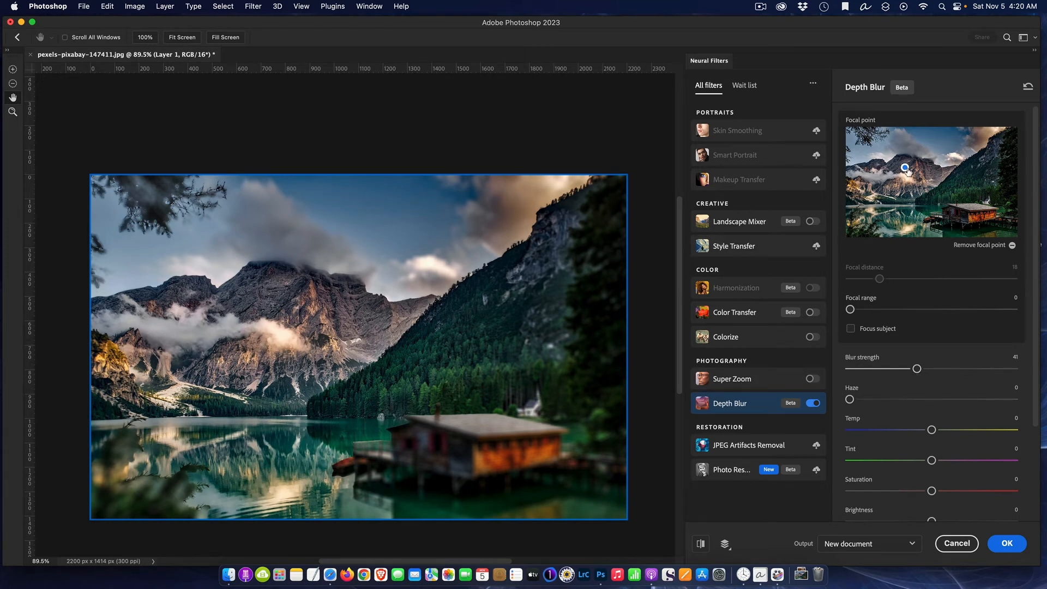
left_click_drag(905, 168, 1001, 185)
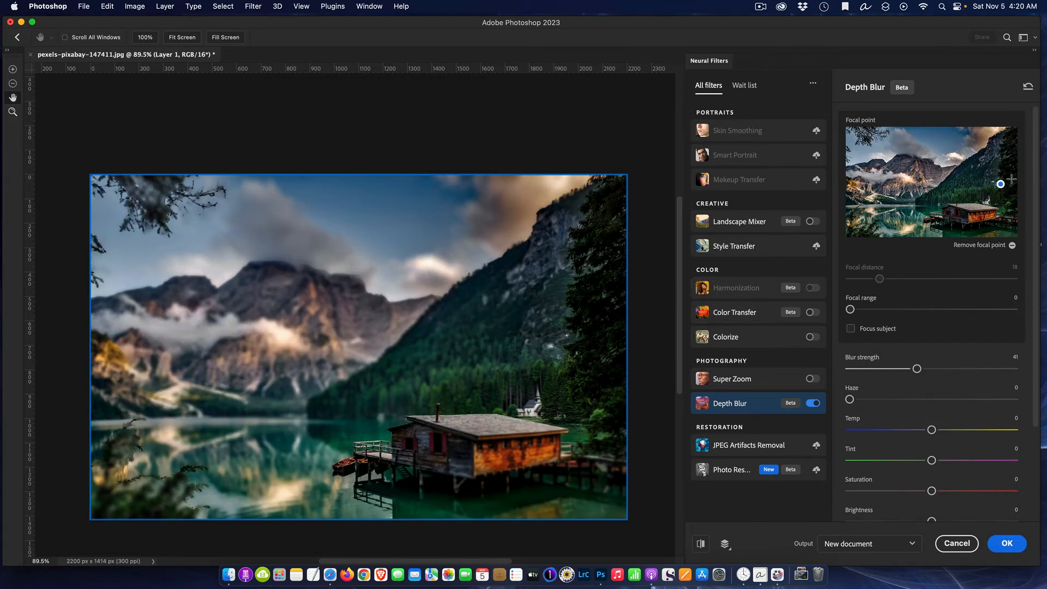
left_click(855, 228)
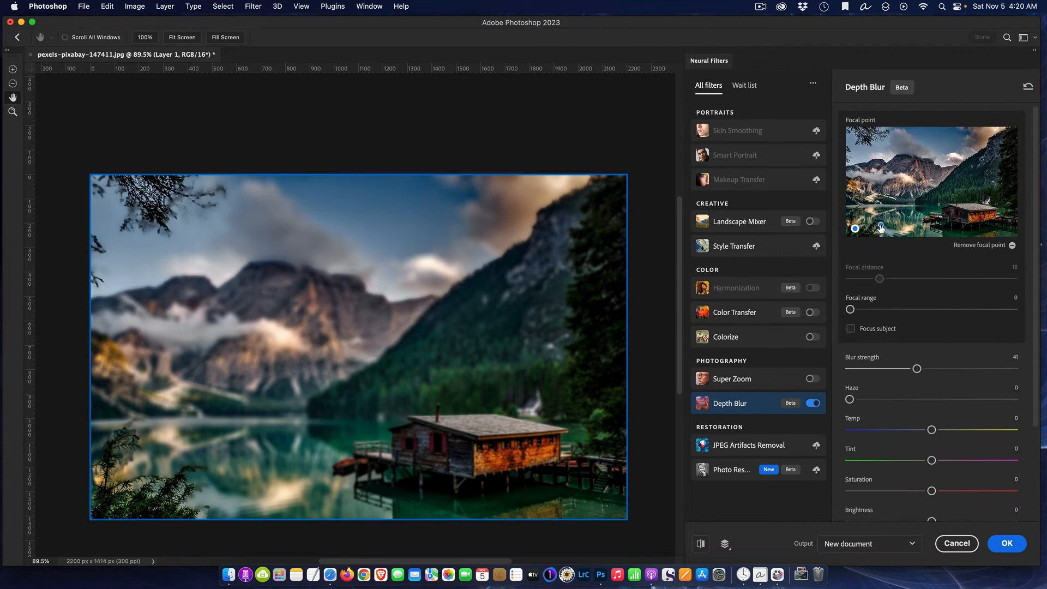
left_click(880, 227)
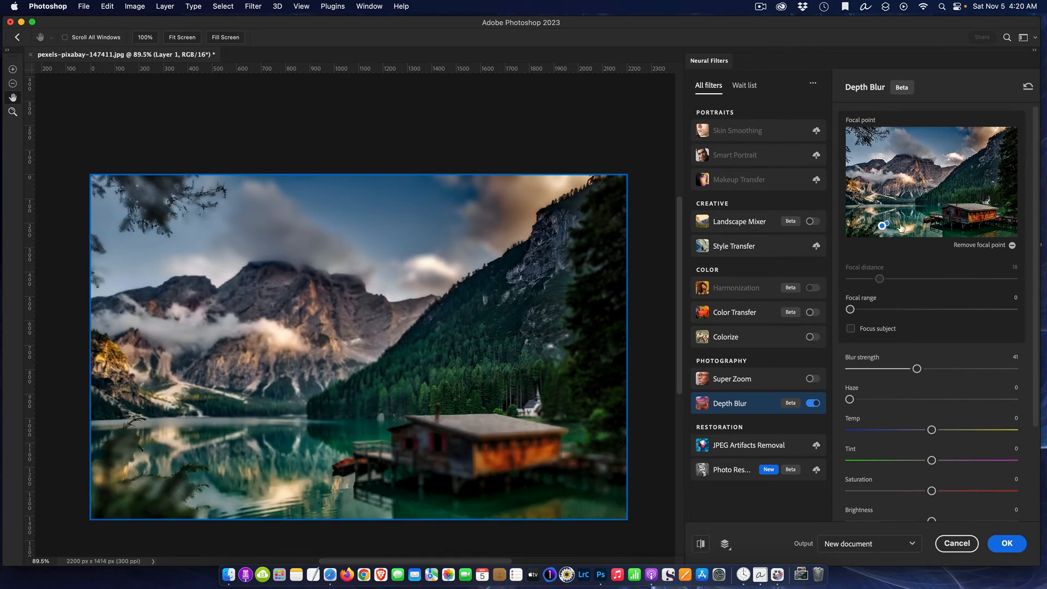
left_click(968, 215)
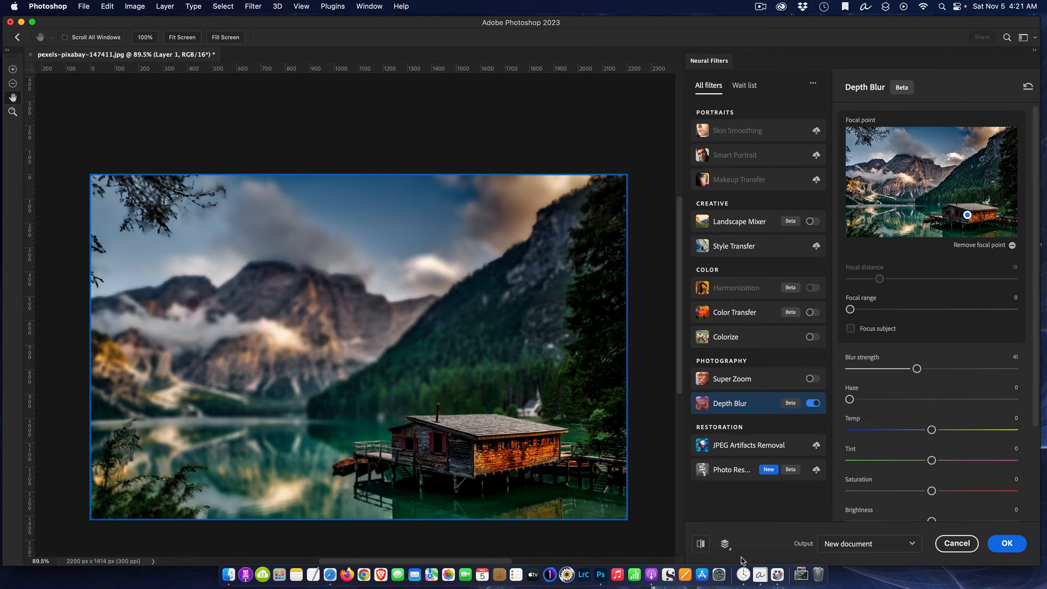
Compare the original image with the Depth Blur preview, leaving the filtered preview on.
left_click(700, 544)
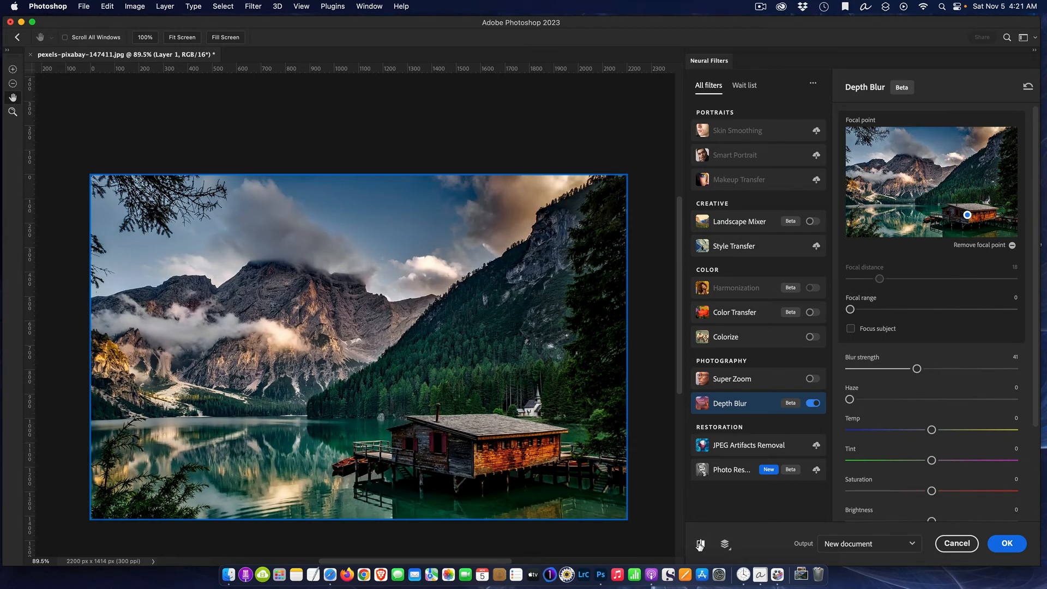
left_click(700, 544)
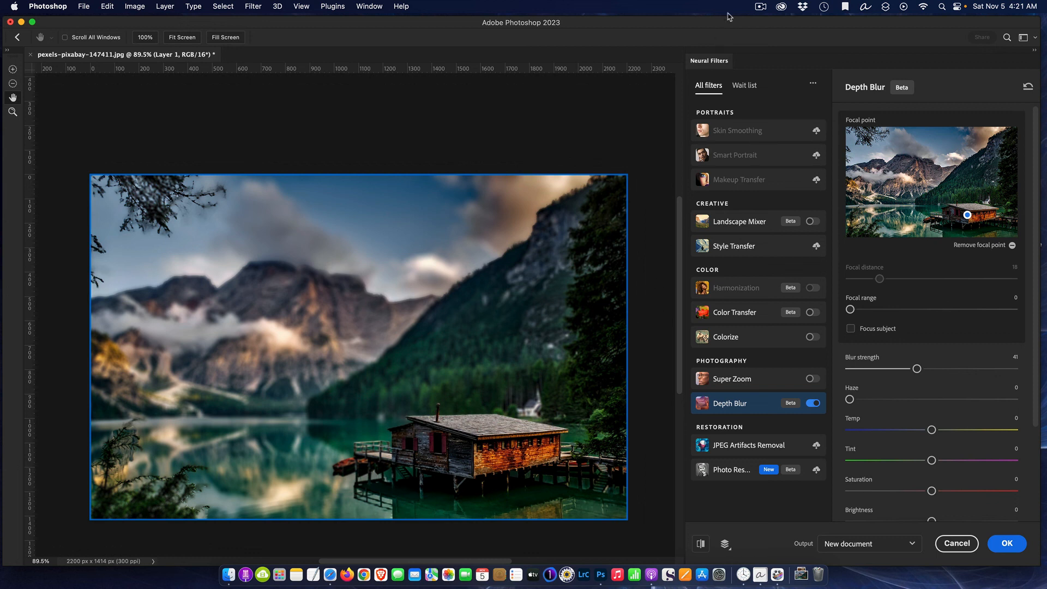
left_click(756, 7)
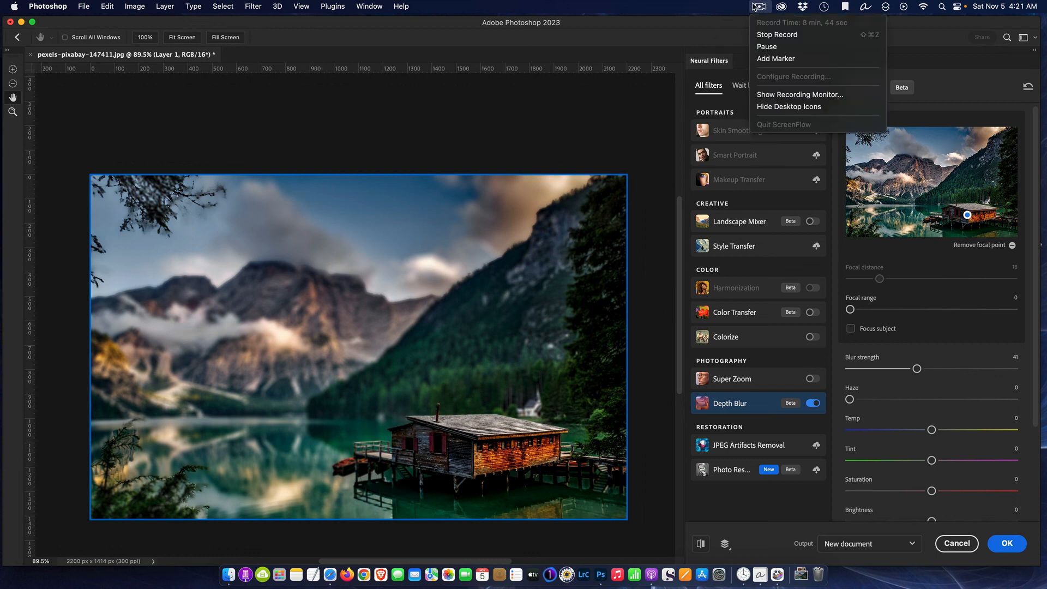
left_click(774, 35)
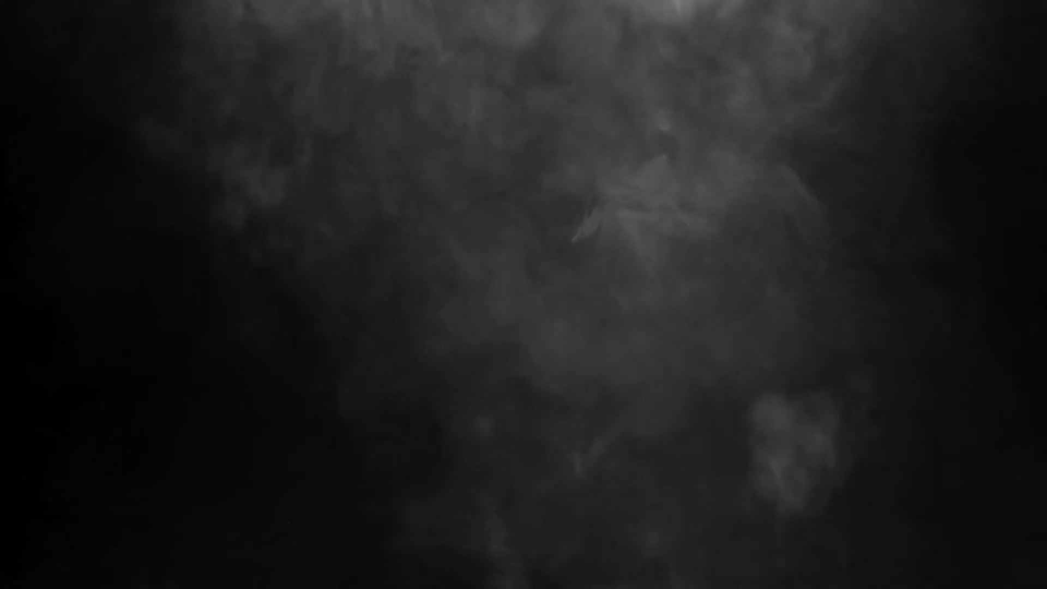